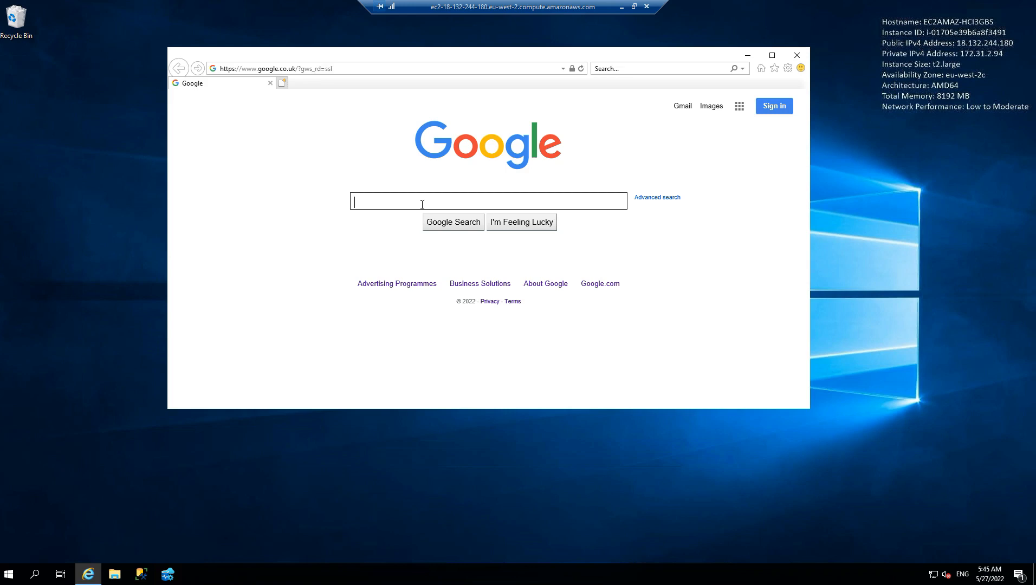
# Search Google for "microsoft sql server download" and open the Microsoft SQL Server Downloads result
pyautogui.write('microsoft sql server download')
pyautogui.press('Return')
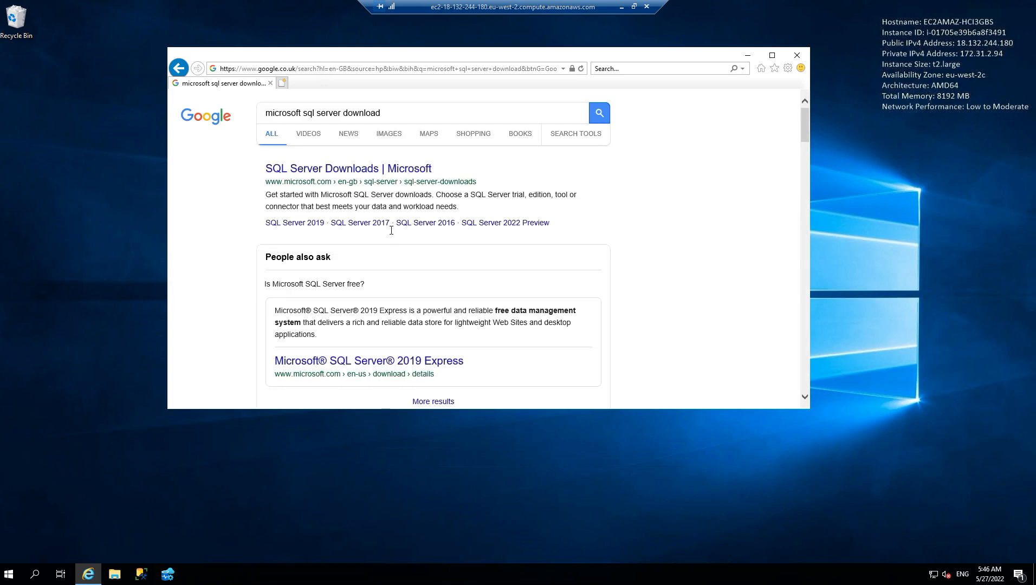
pyautogui.scroll(-2, 329, 223)
pyautogui.scroll(2, 329, 223)
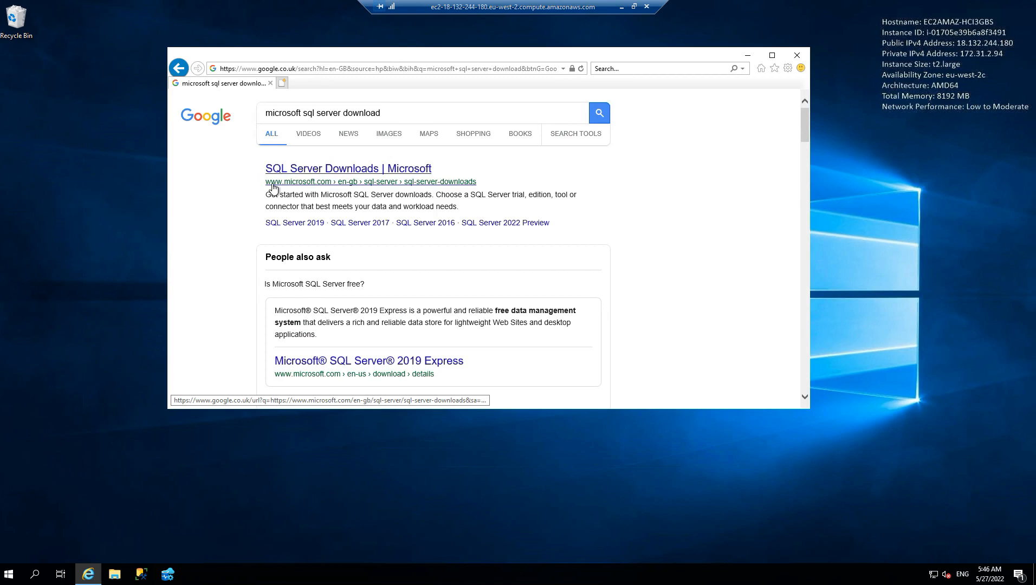
pyautogui.click(352, 169)
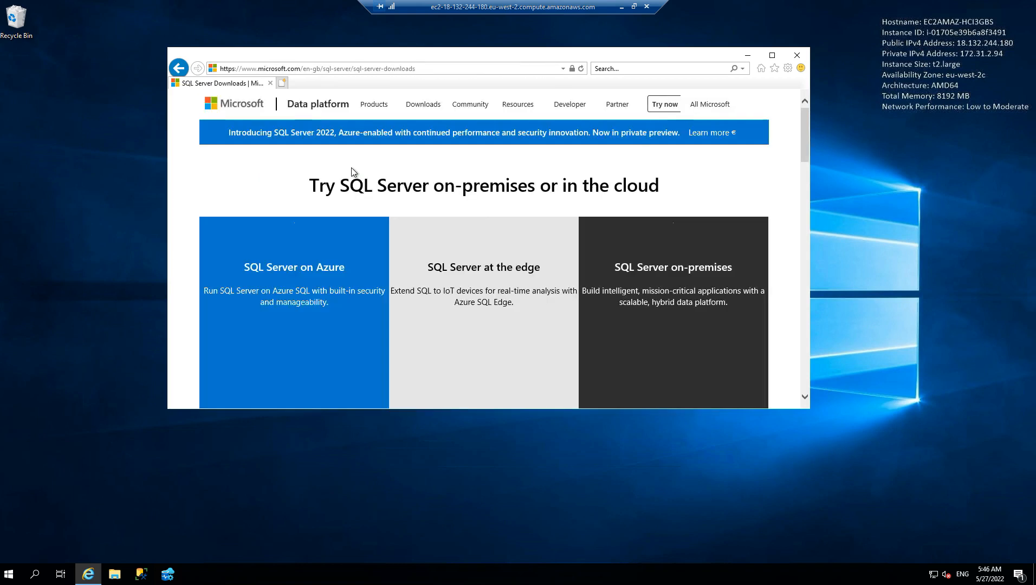
# Download the free SQL Server 2019 Express edition and save its installer
pyautogui.scroll(-2, 503, 276)
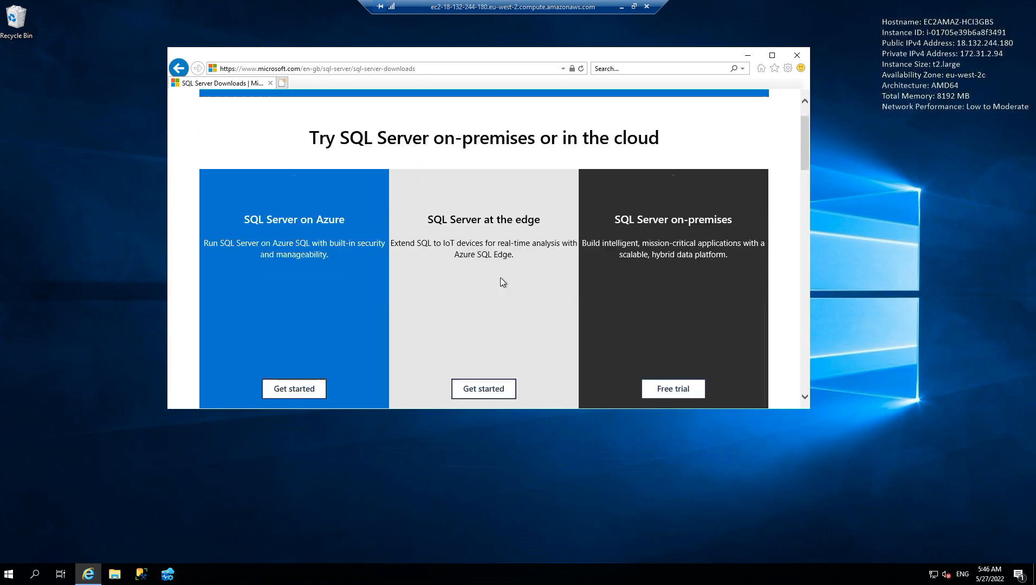
pyautogui.scroll(-6, 542, 225)
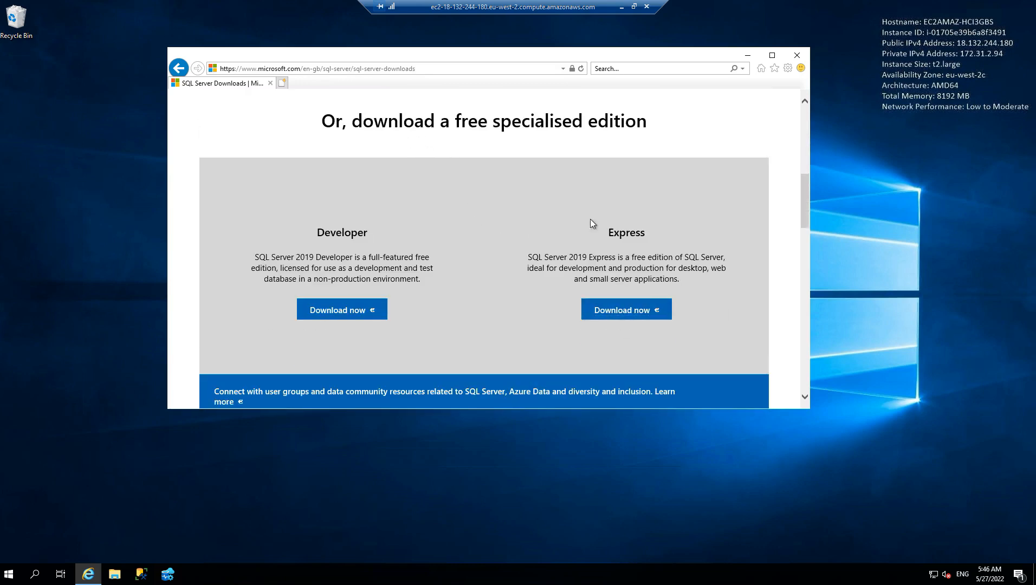
pyautogui.click(623, 313)
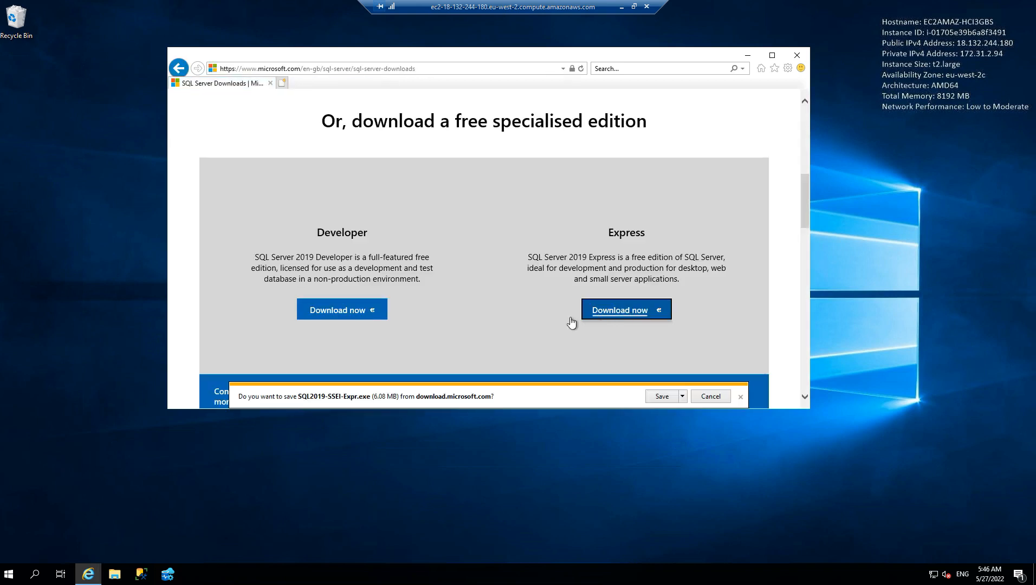
pyautogui.click(662, 396)
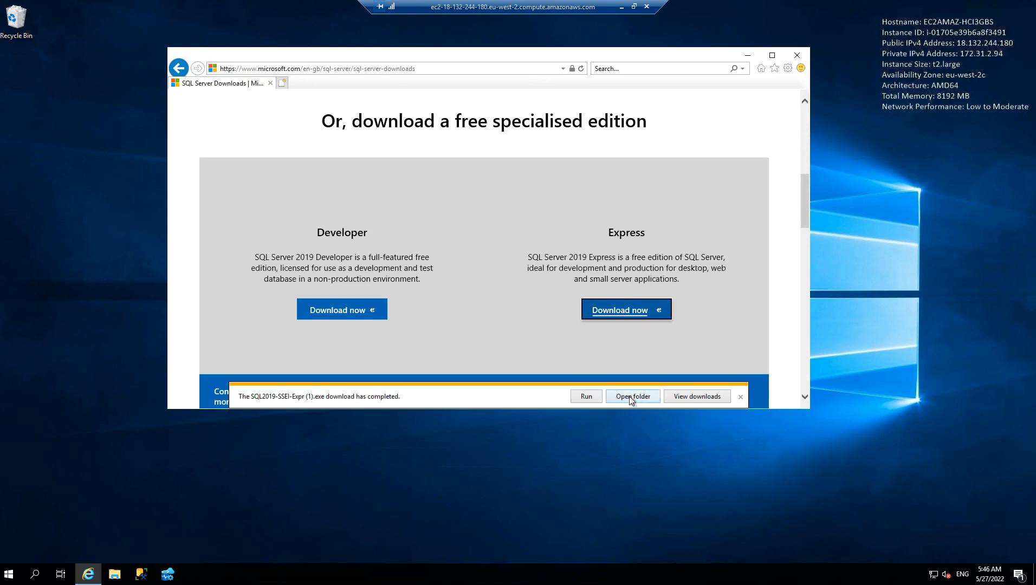
# Show the finished download in its folder and delete the older SQL2019-SSEI-Expr and SSMS-Setup-ENU files
pyautogui.click(631, 397)
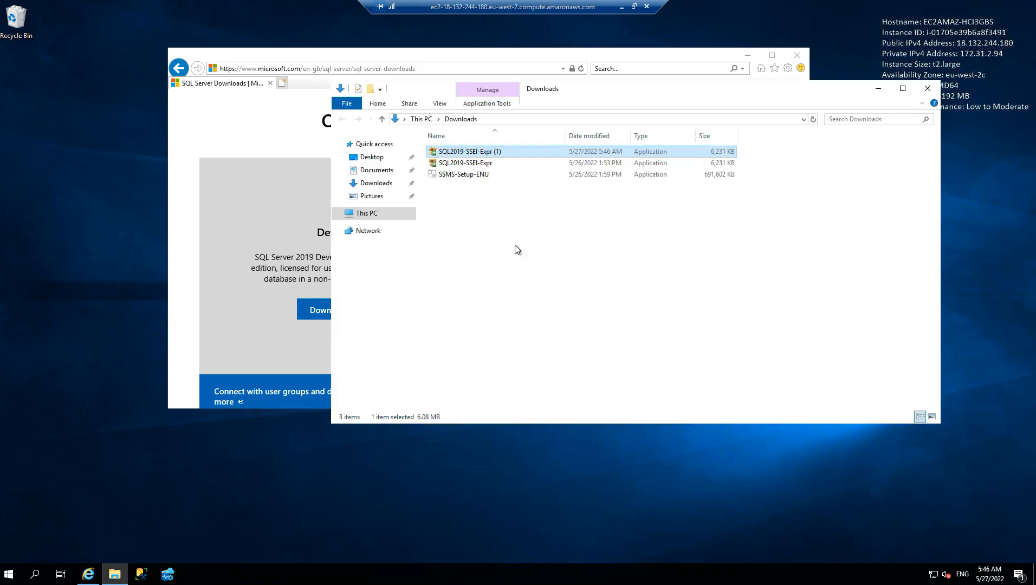
pyautogui.moveTo(447, 192); pyautogui.dragTo(486, 163)
pyautogui.press('Delete')
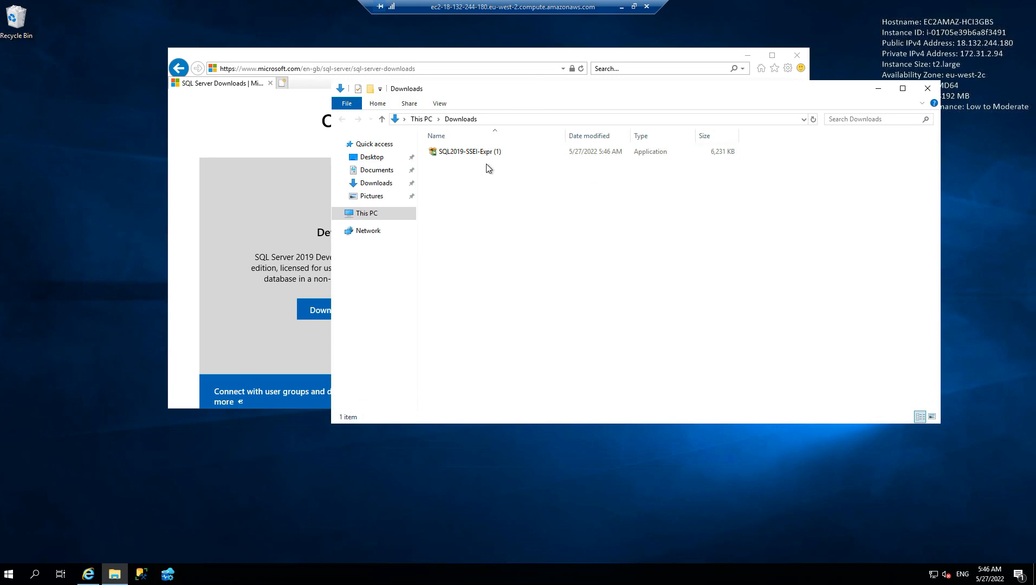
# Run SQL2019-SSEI-Expr (1) and install the Basic type, accepting the license terms and keeping the default install location
pyautogui.doubleClick(470, 154)
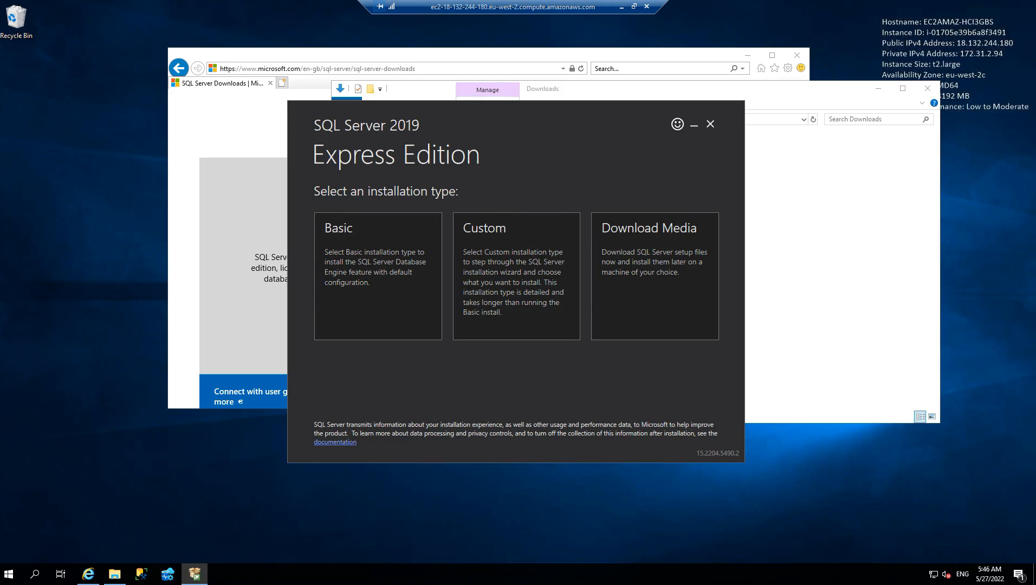
pyautogui.click(360, 262)
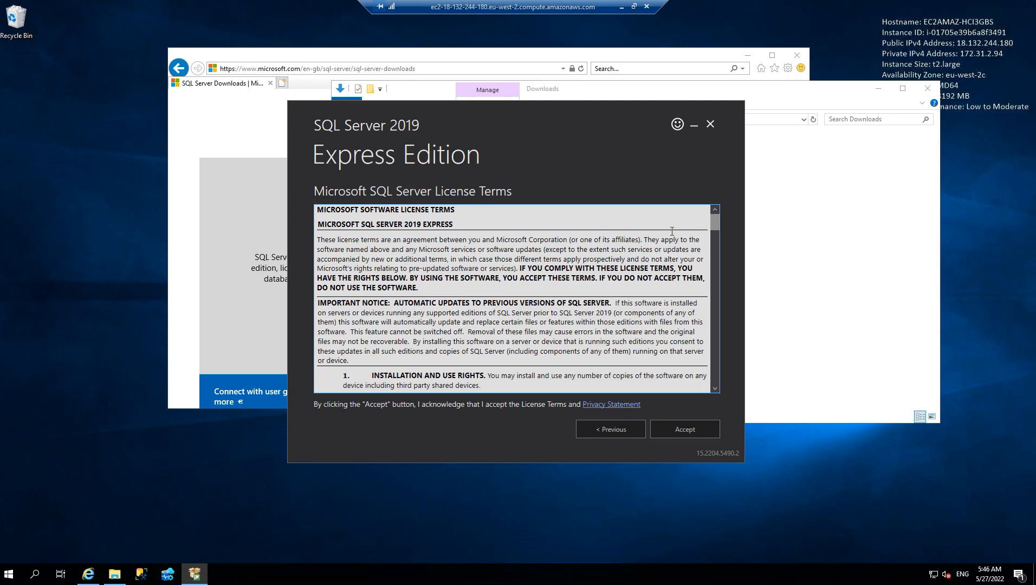
pyautogui.moveTo(714, 224); pyautogui.dragTo(720, 397)
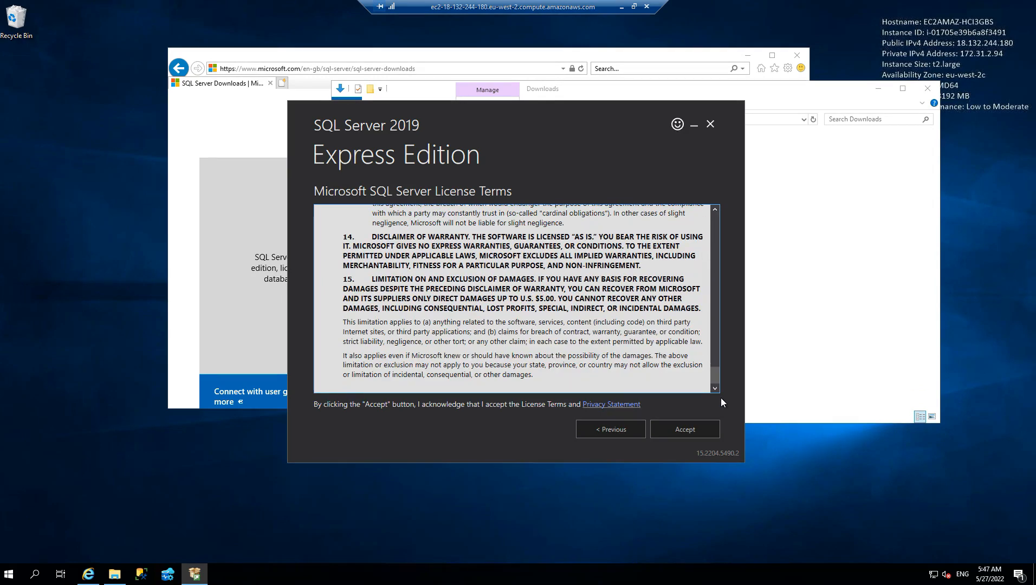
pyautogui.click(680, 428)
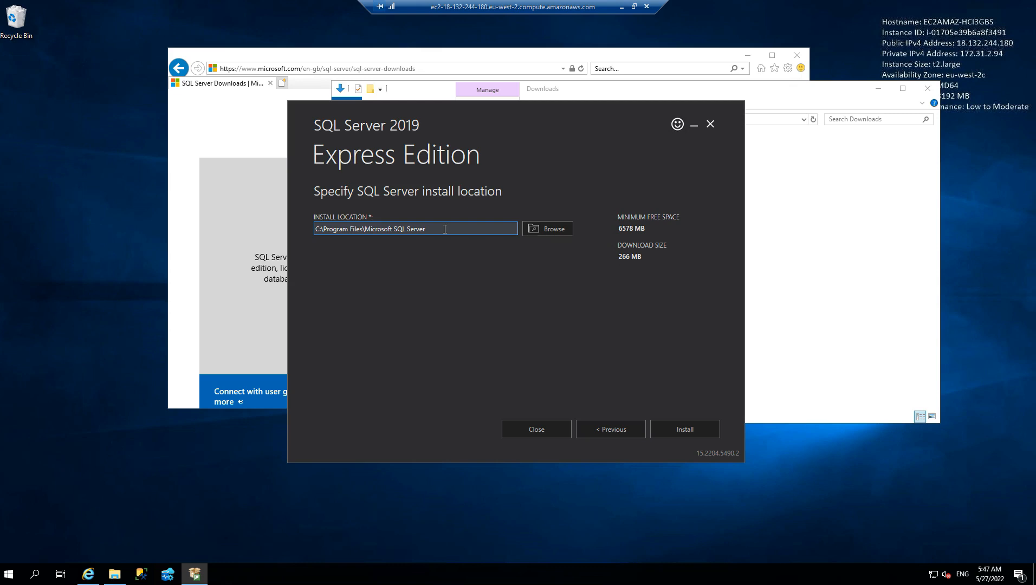
pyautogui.click(686, 430)
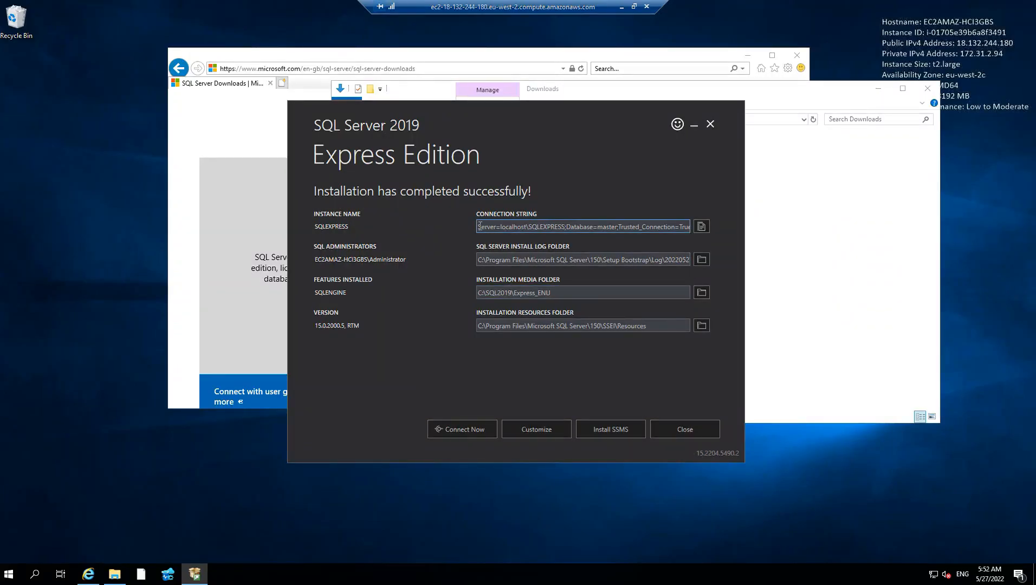
# Copy the instance's connection string into a new Notepad document and shrink the Notepad window to a short strip
pyautogui.moveTo(486, 226); pyautogui.dragTo(699, 230)
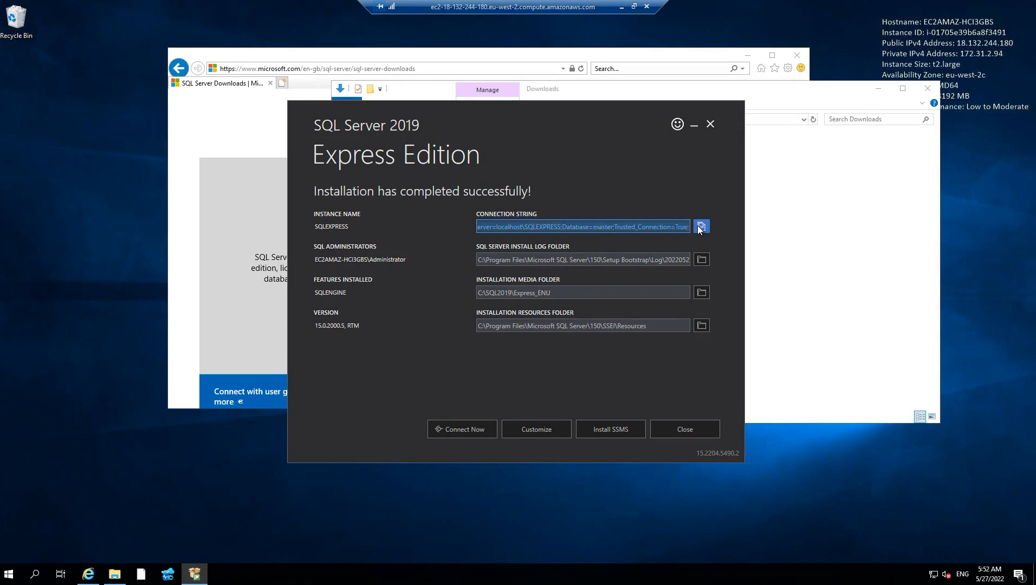
pyautogui.click(140, 574)
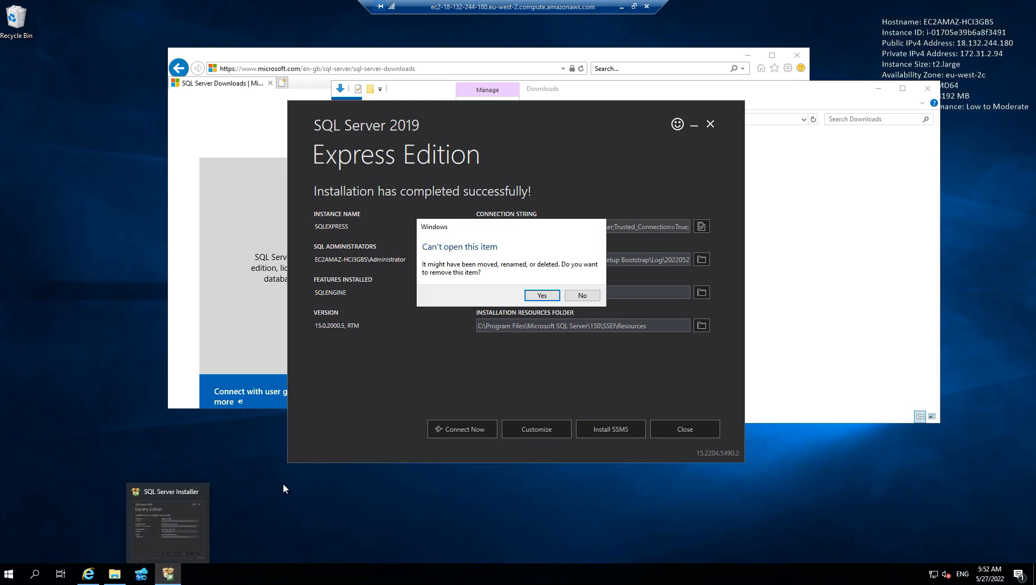
pyautogui.click(581, 295)
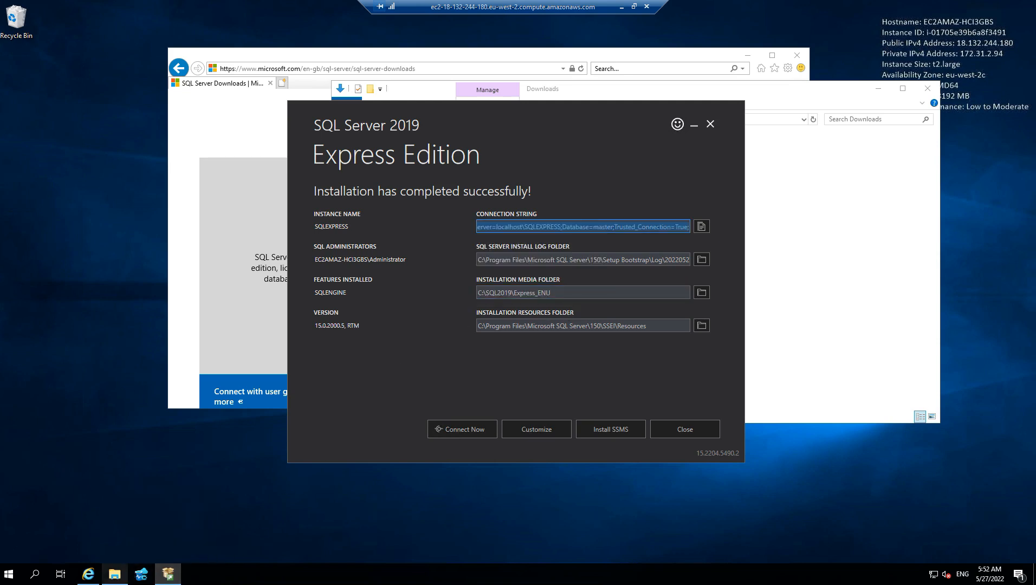
pyautogui.click(9, 574)
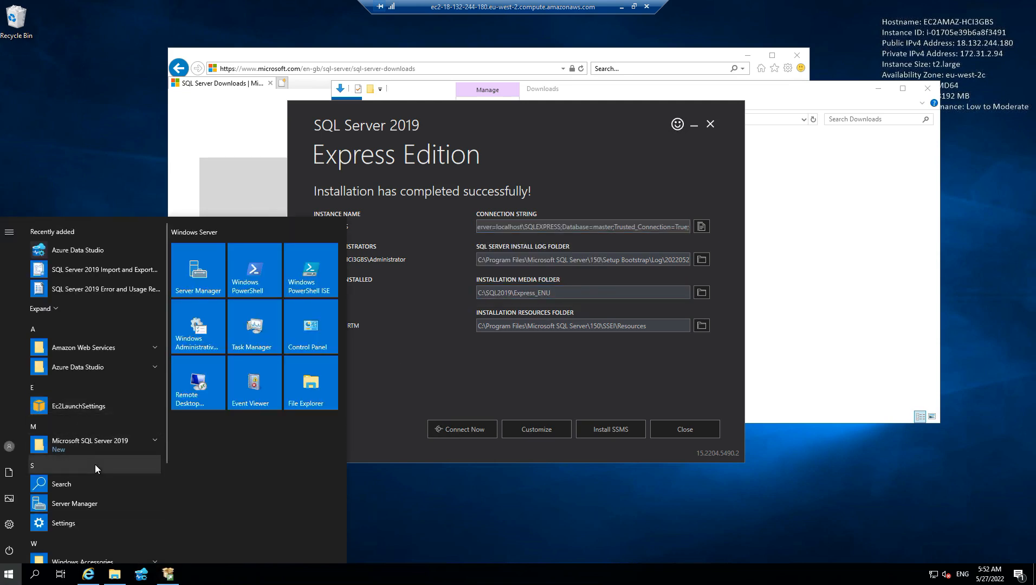
pyautogui.scroll(-3, 95, 465)
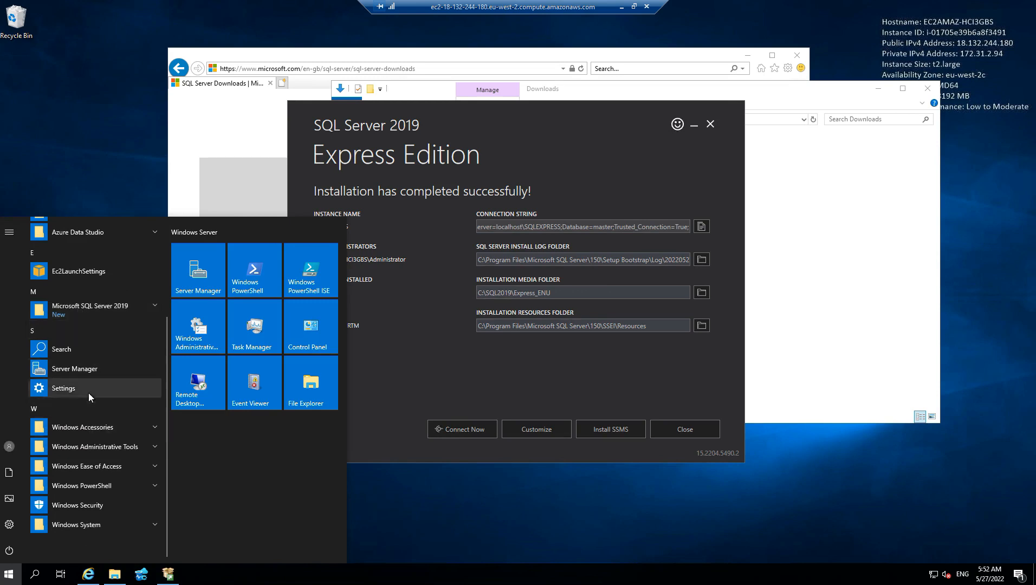
pyautogui.click(84, 428)
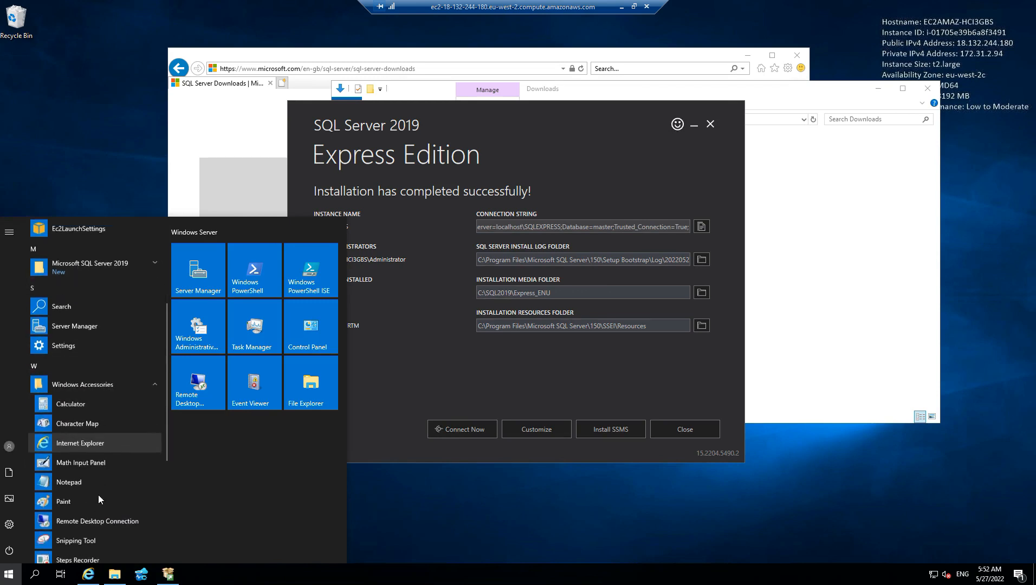
pyautogui.click(84, 474)
pyautogui.write('Server=localhost\\SQLEXPRESS;Database=master;Trusted_Connection=True;')
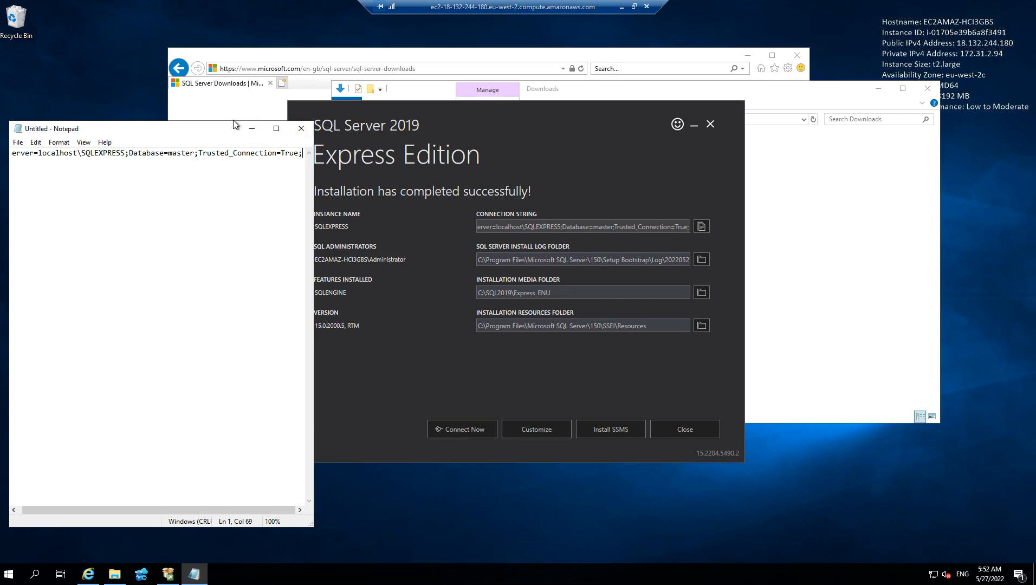
pyautogui.moveTo(233, 123); pyautogui.dragTo(242, 439)
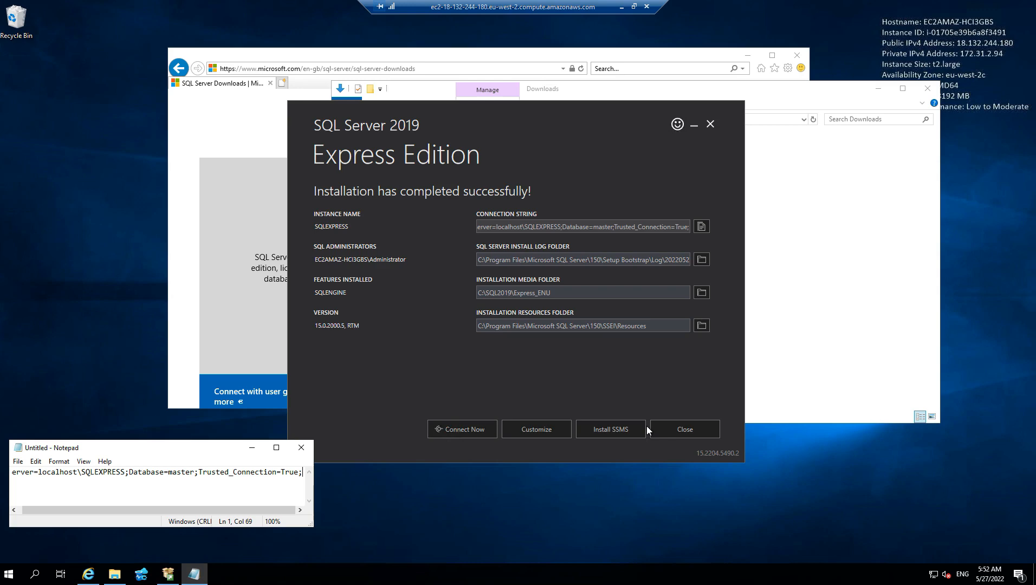
# Minimize the browser and Downloads windows, then get SSMS 18.11.1 through the installer's SSMS option and save its setup file
pyautogui.click(747, 55)
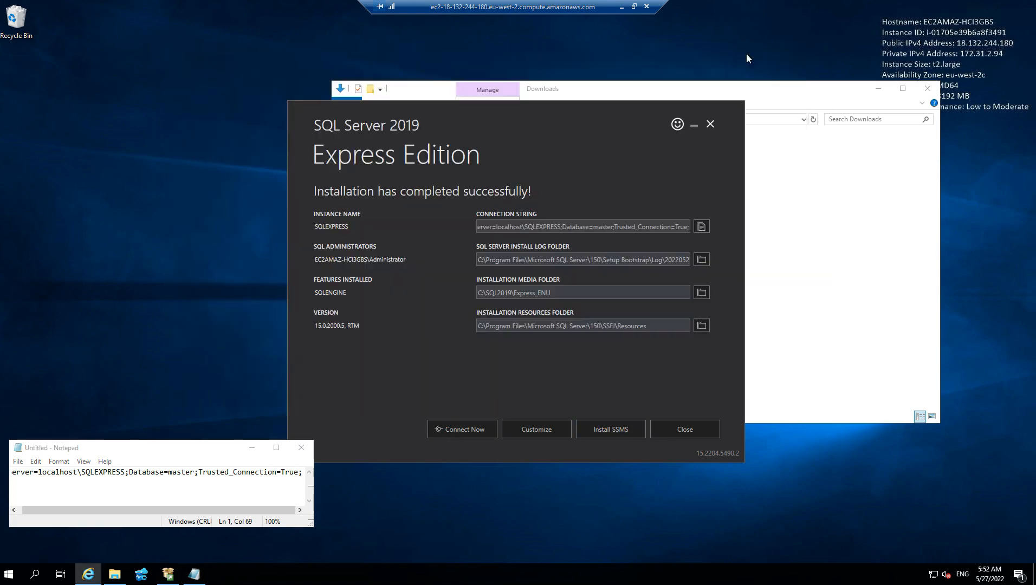
pyautogui.click(878, 89)
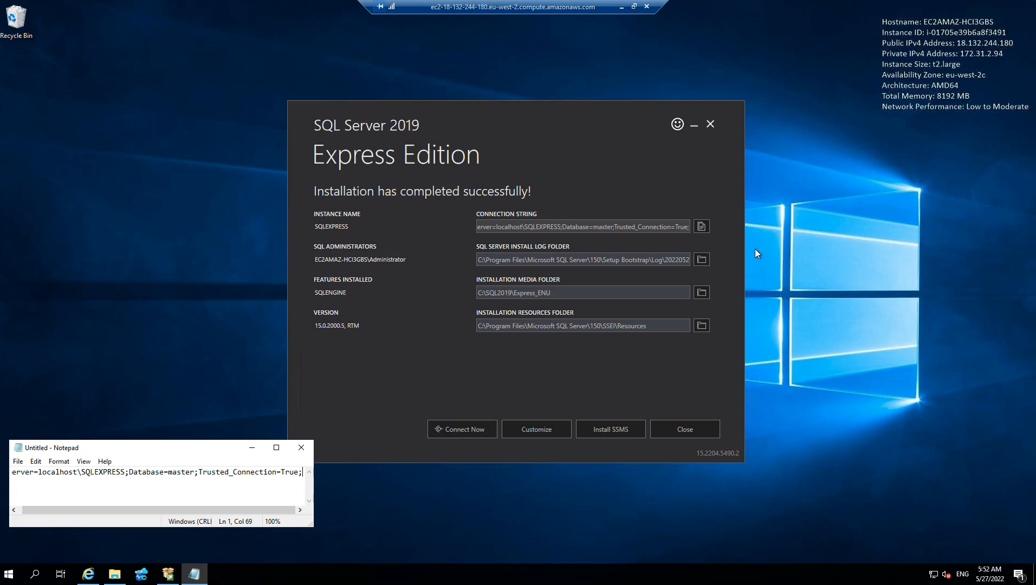
pyautogui.click(614, 431)
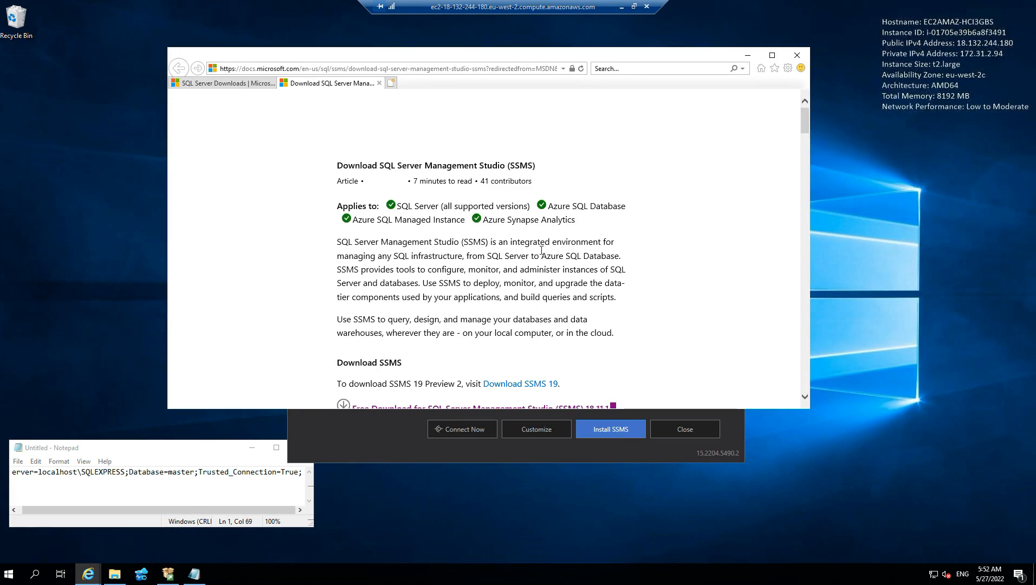
pyautogui.scroll(-2, 537, 254)
pyautogui.scroll(-1, 572, 217)
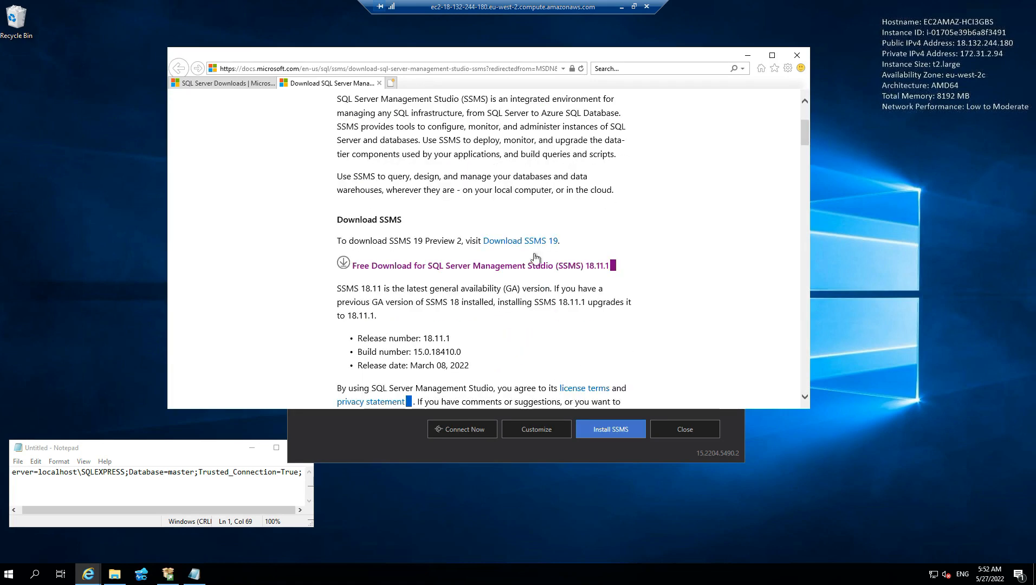
pyautogui.click(505, 269)
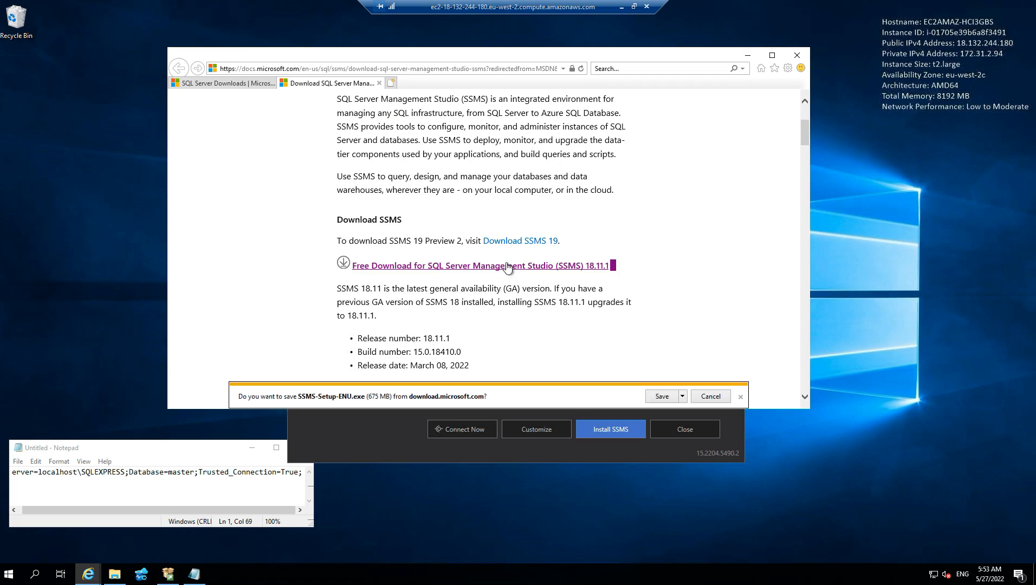
pyautogui.click(661, 396)
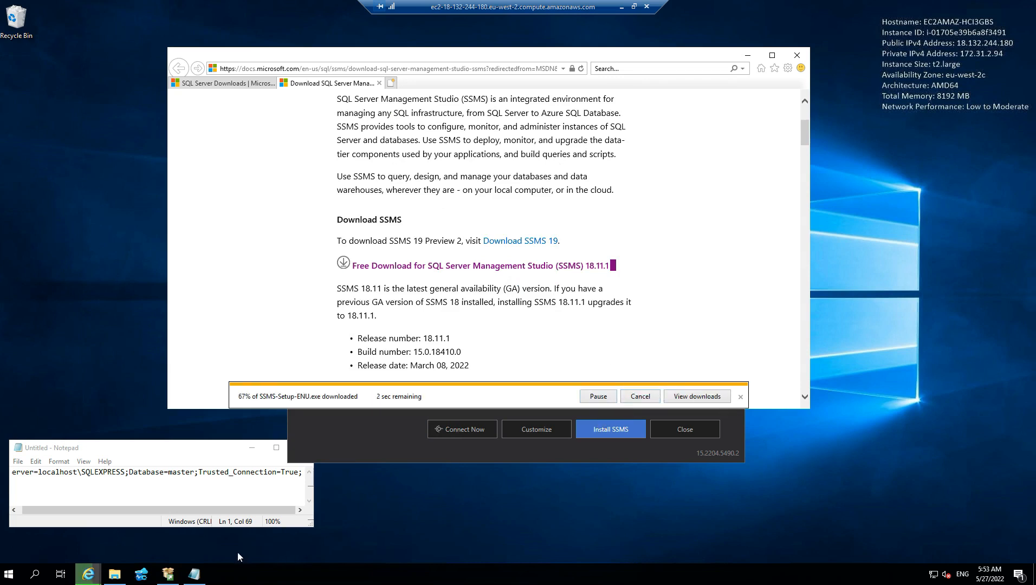
# Bring up the Downloads folder, move its window clear of the download notice and launch SSMS-Setup-ENU
pyautogui.moveTo(118, 581)
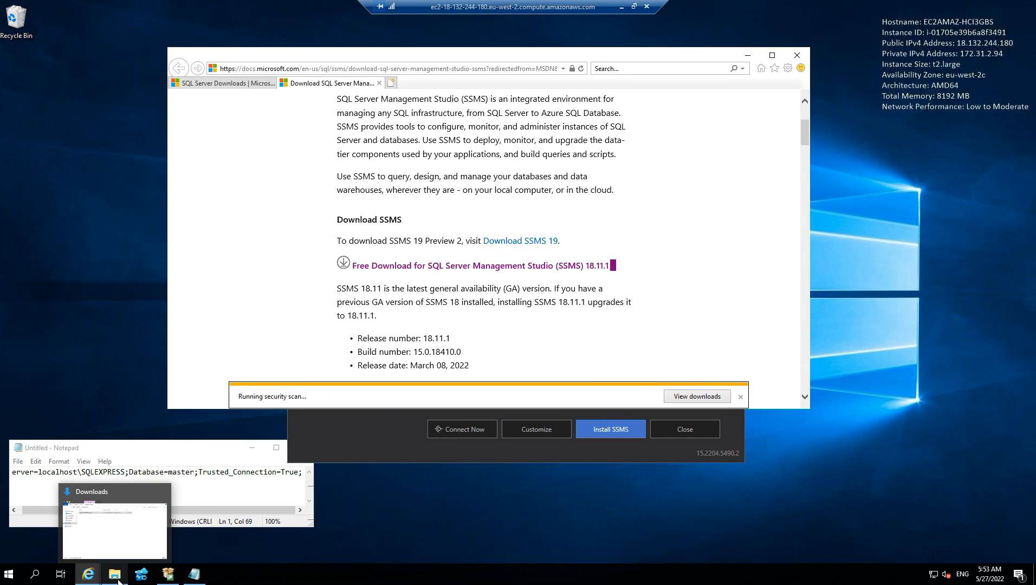
pyautogui.click(118, 580)
pyautogui.moveTo(614, 90); pyautogui.dragTo(712, 45)
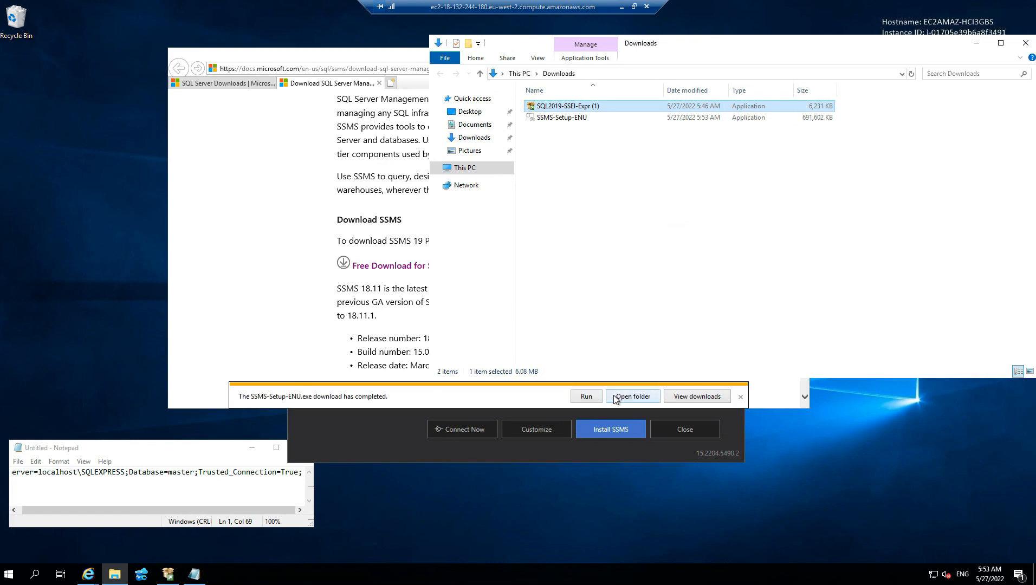
pyautogui.click(578, 119)
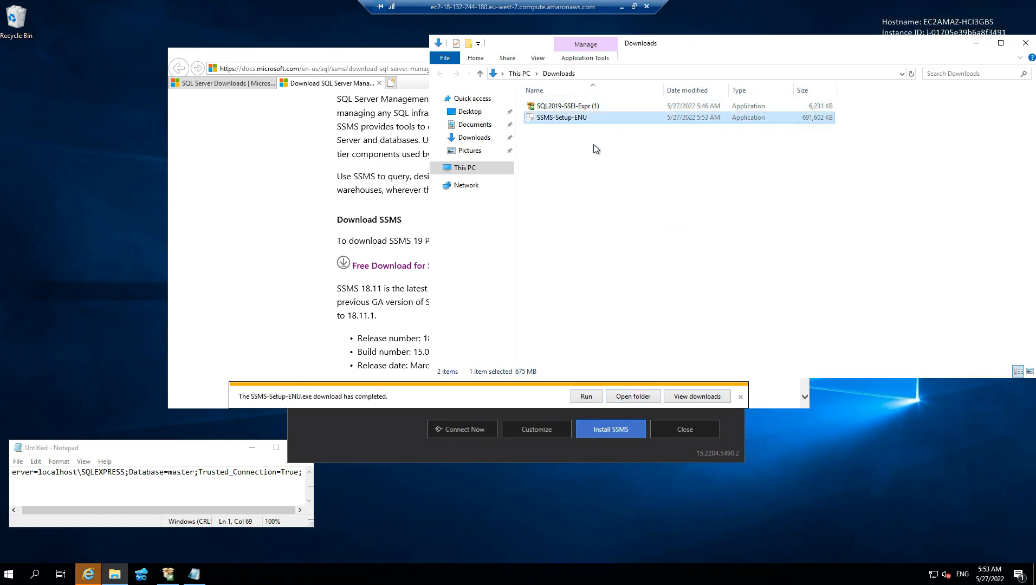
pyautogui.doubleClick(570, 119)
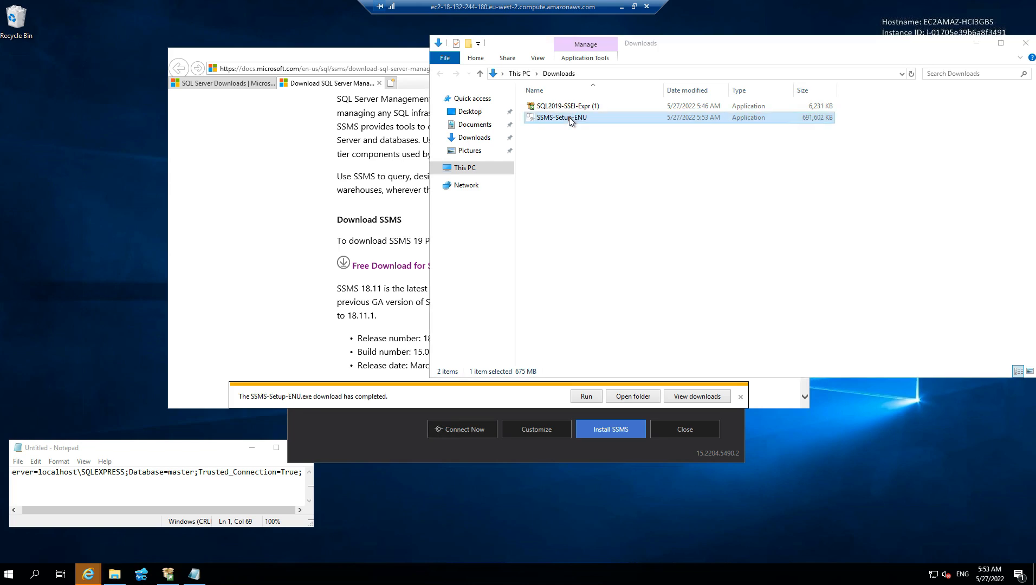
pyautogui.doubleClick(563, 118)
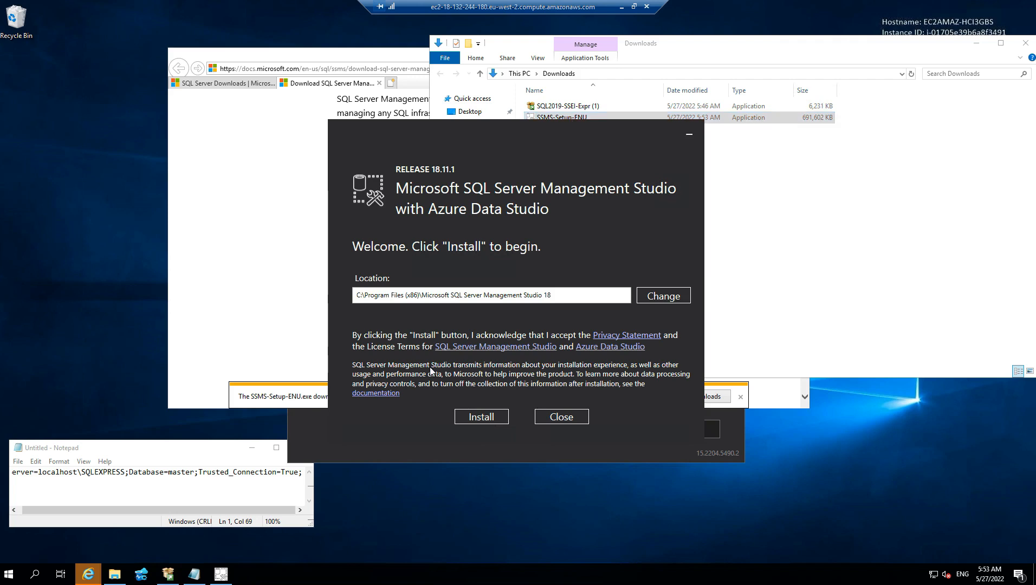
# Return to the SQL Server 2019 installer and open a command-line connection to the newly installed instance
pyautogui.click(308, 452)
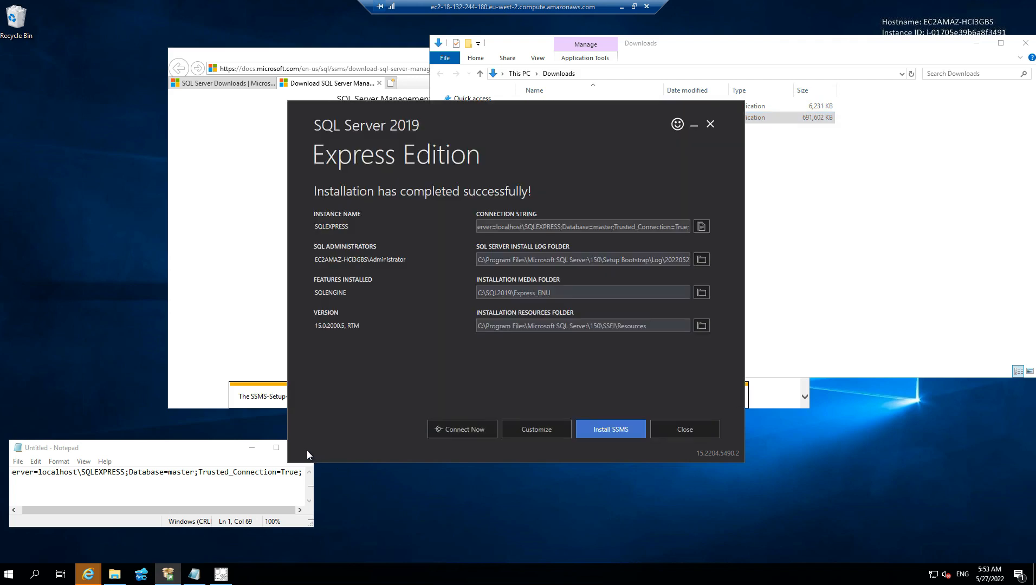
pyautogui.click(460, 431)
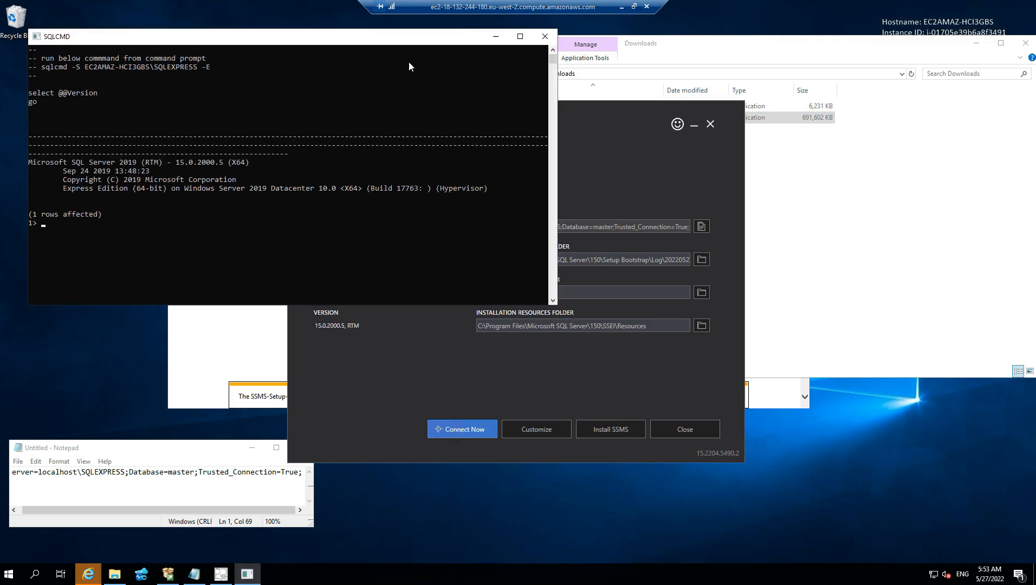
# Minimize the SQLCMD, SQL Server 2019 installer, Downloads and browser windows, leaving the SSMS setup window clear on the desktop
pyautogui.moveTo(398, 37); pyautogui.dragTo(637, 82)
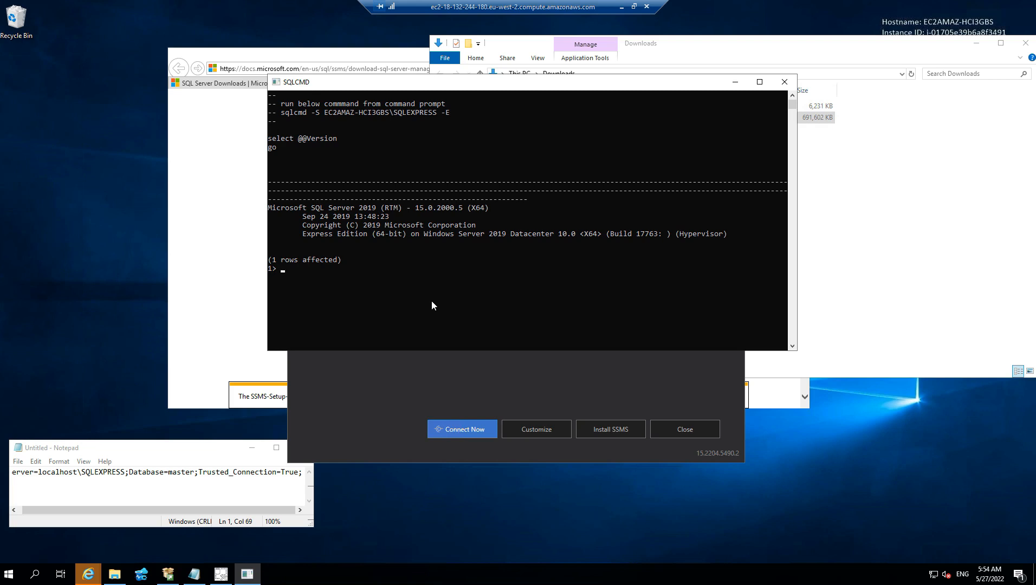
pyautogui.click(735, 81)
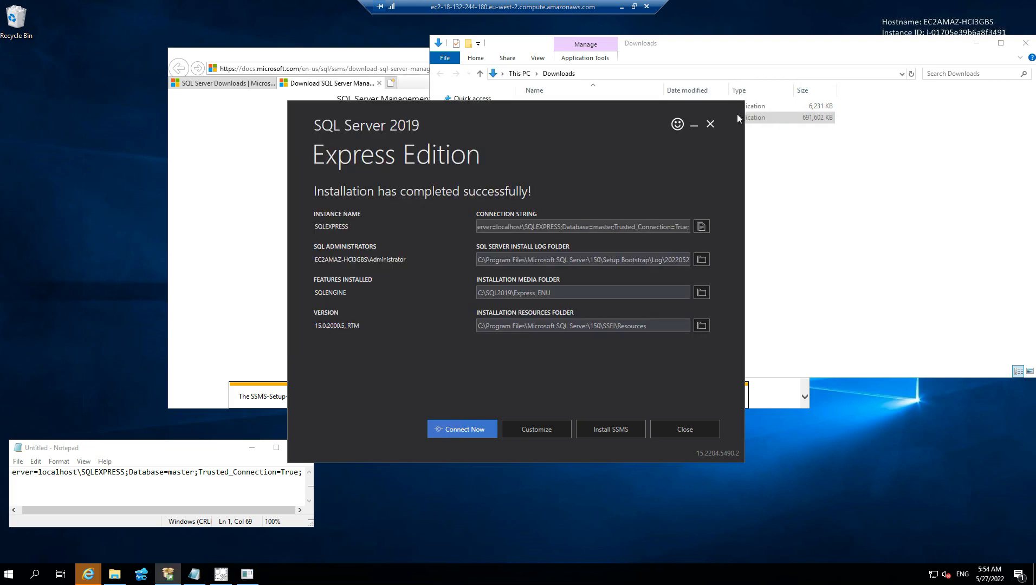
pyautogui.click(694, 129)
pyautogui.moveTo(624, 145); pyautogui.dragTo(660, 119)
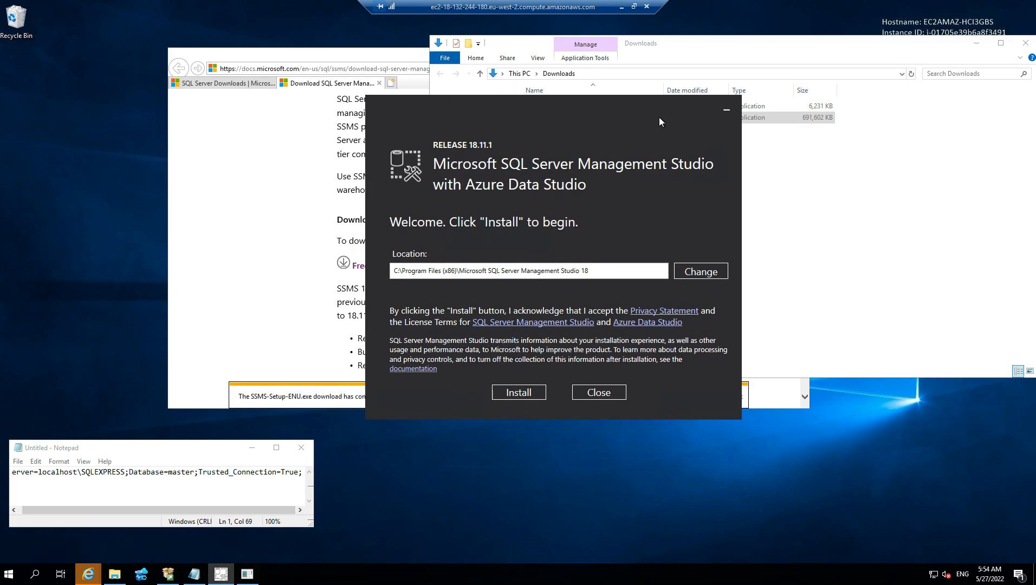
pyautogui.click(976, 44)
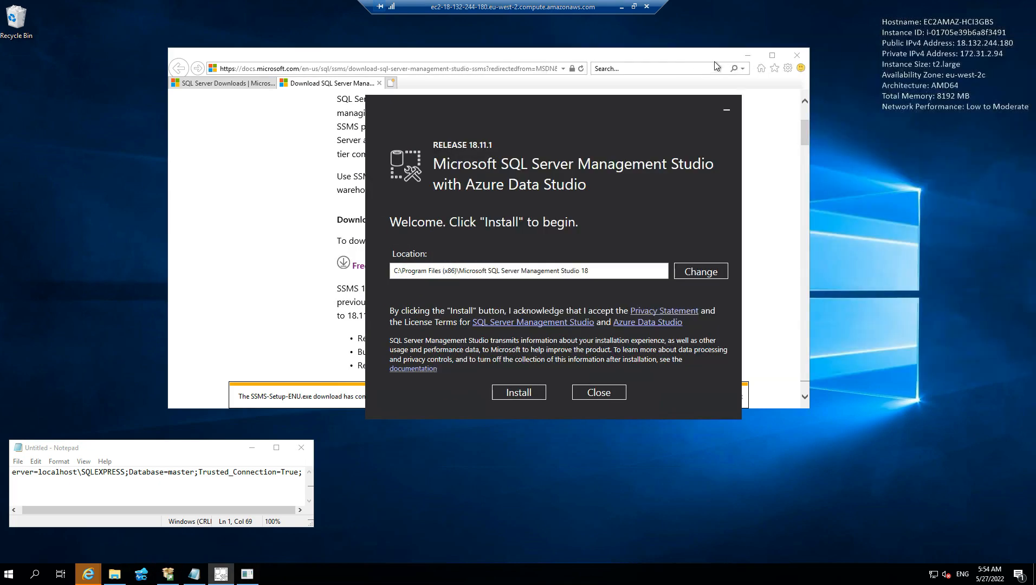
pyautogui.click(747, 54)
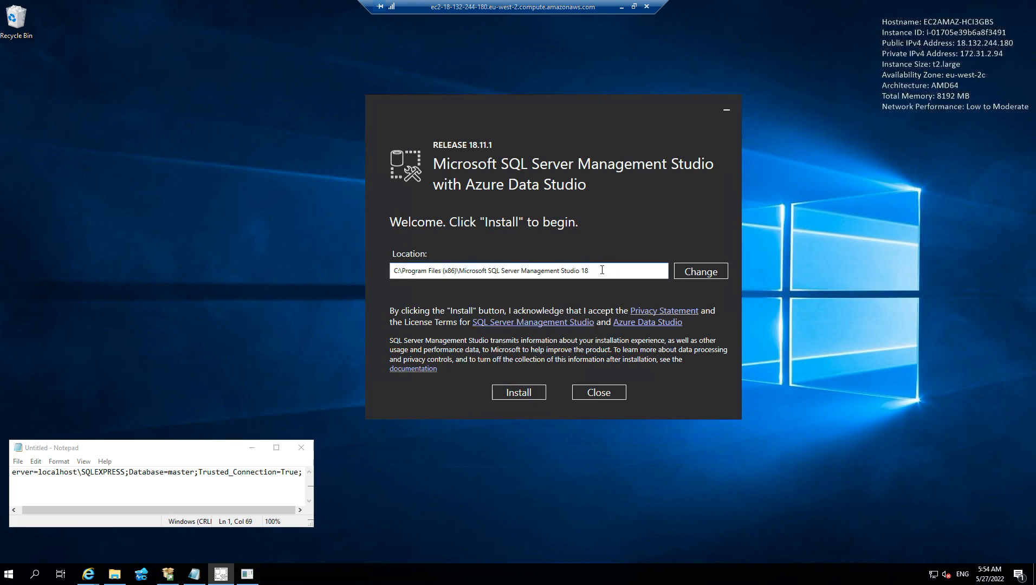
# Install SQL Server Management Studio 18.11.1 in its default location, close the finished setup and minimize Notepad
pyautogui.click(525, 392)
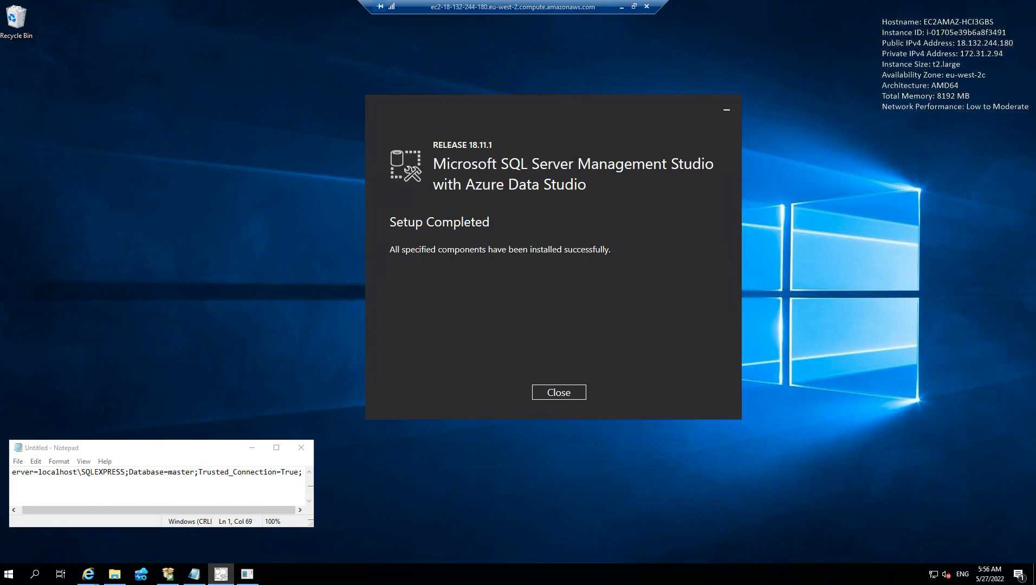
pyautogui.click(560, 392)
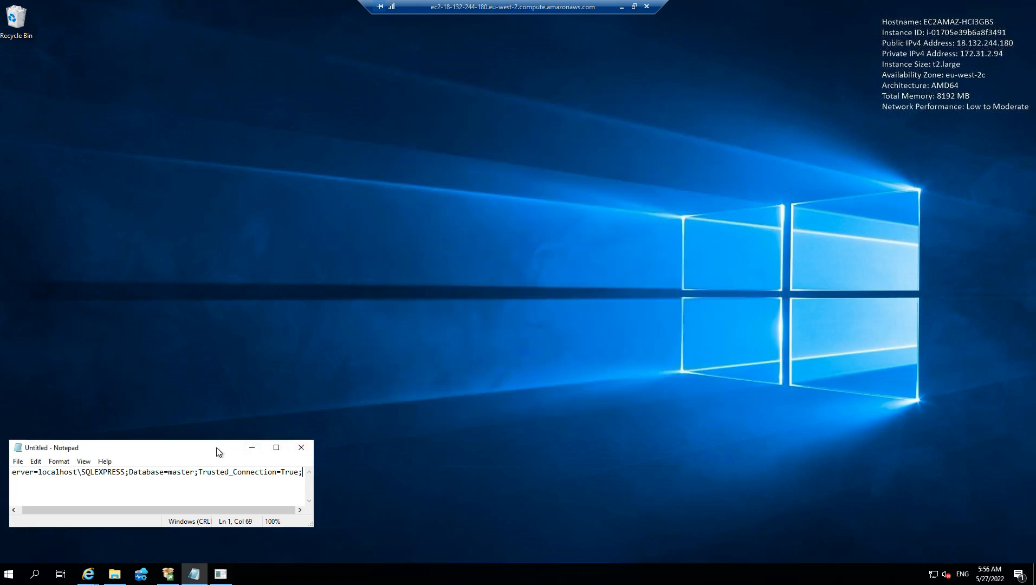
pyautogui.click(252, 448)
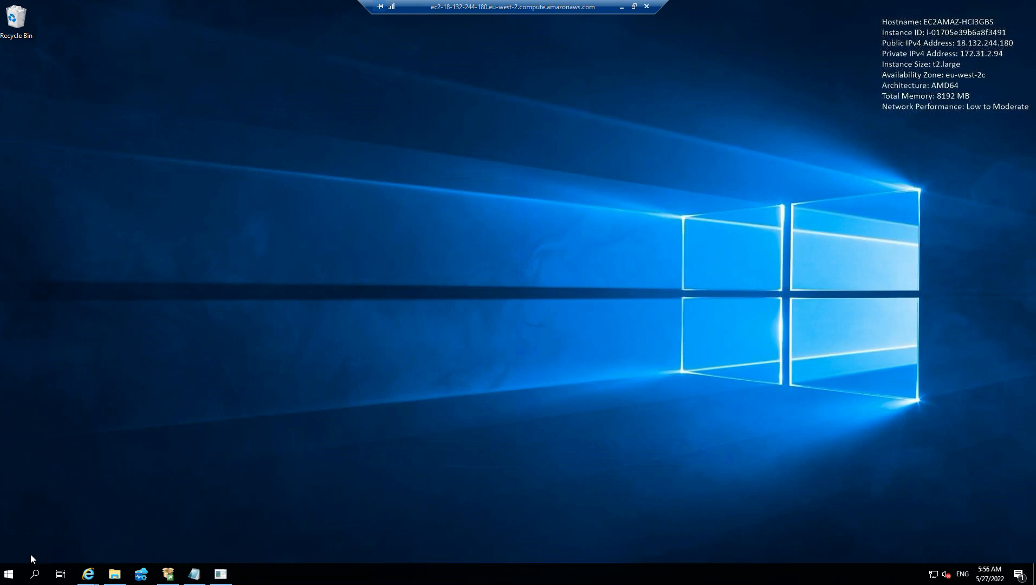
# Launch SQL Server Management Studio from the Microsoft SQL Server Tools 18 program group
pyautogui.click(10, 573)
pyautogui.scroll(-3, 120, 290)
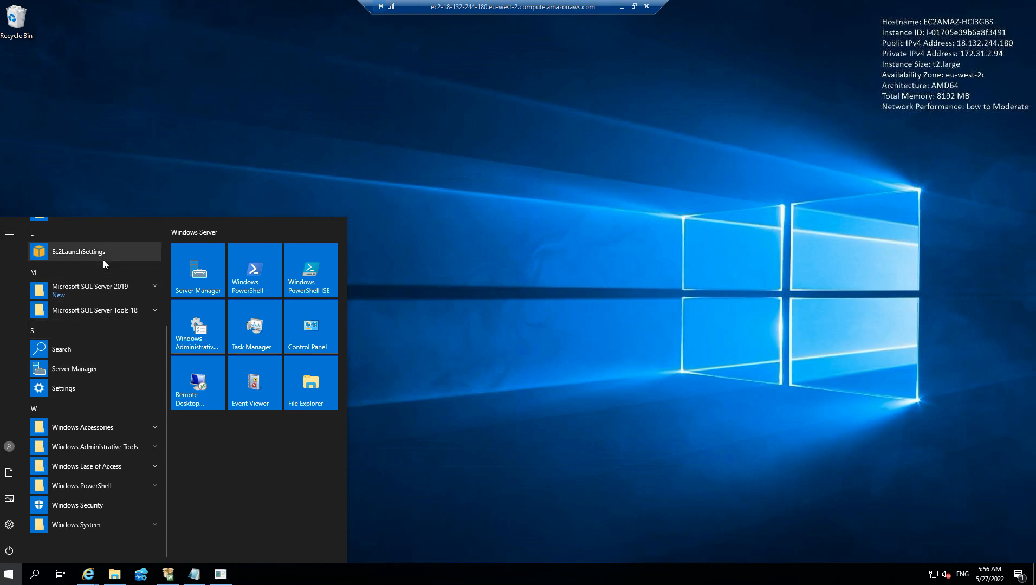
pyautogui.click(123, 310)
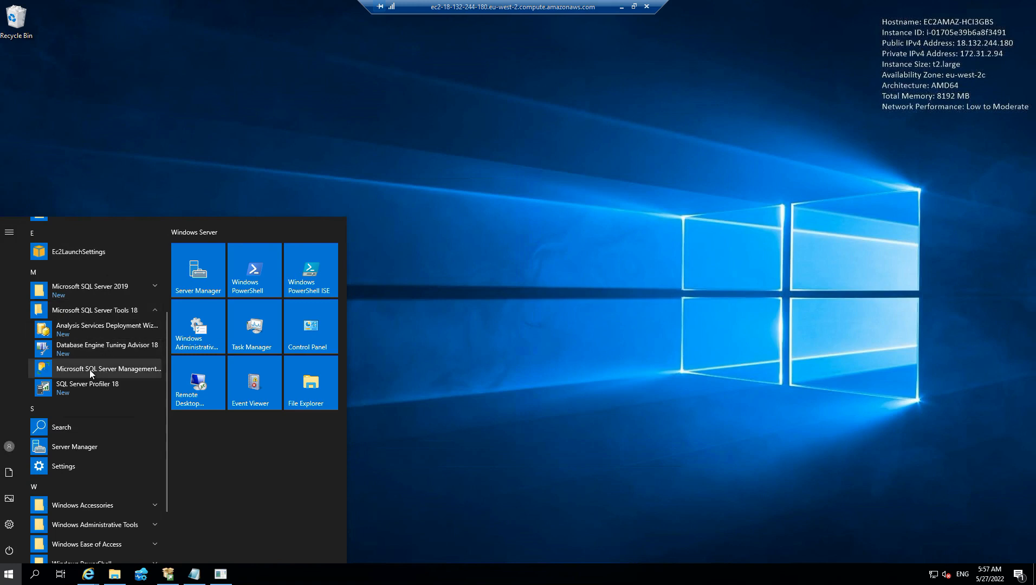
pyautogui.click(123, 370)
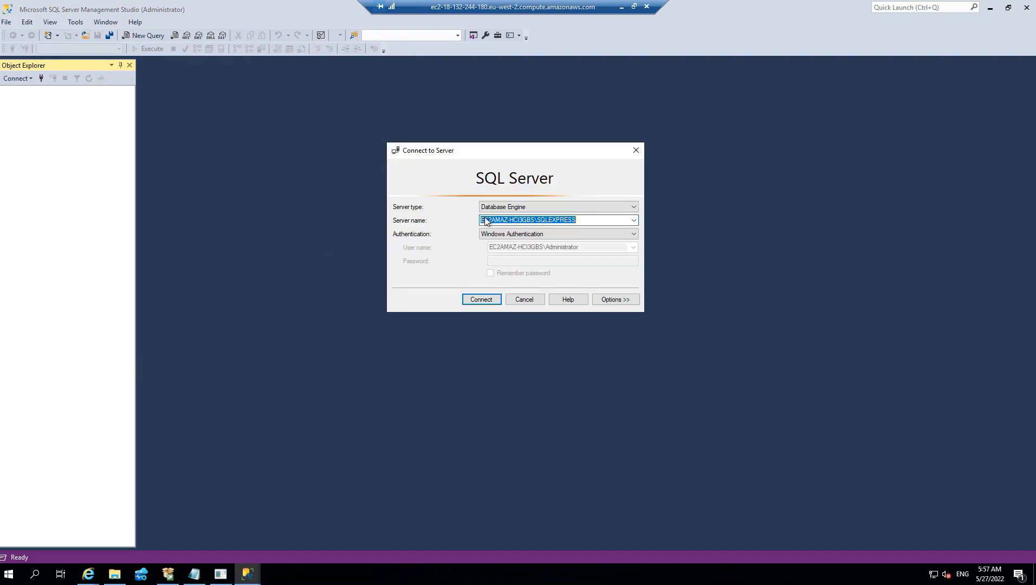
# Compare the prefilled server name with the connection string kept in Notepad, and minimize Notepad again
pyautogui.click(580, 220)
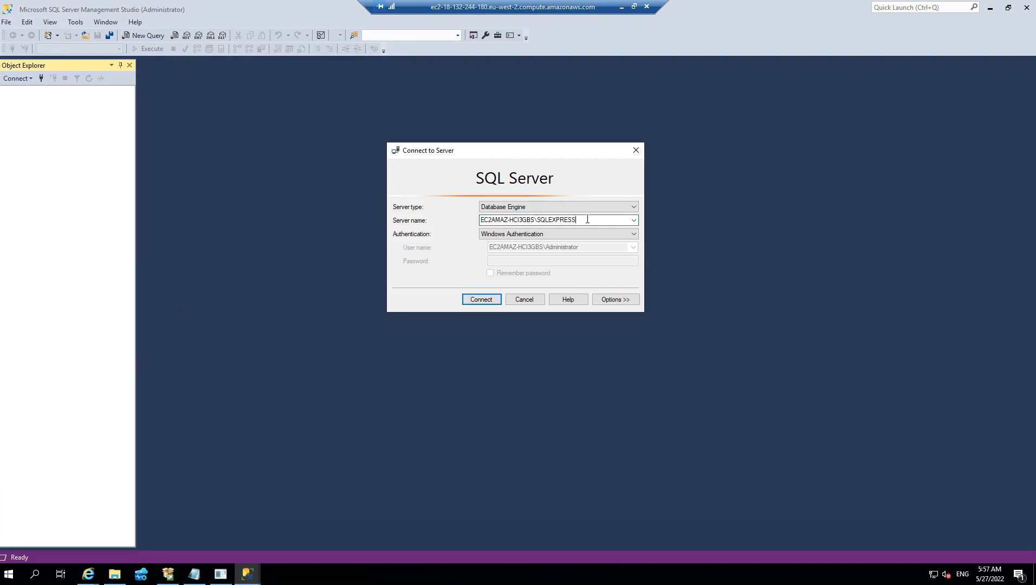
pyautogui.doubleClick(553, 219)
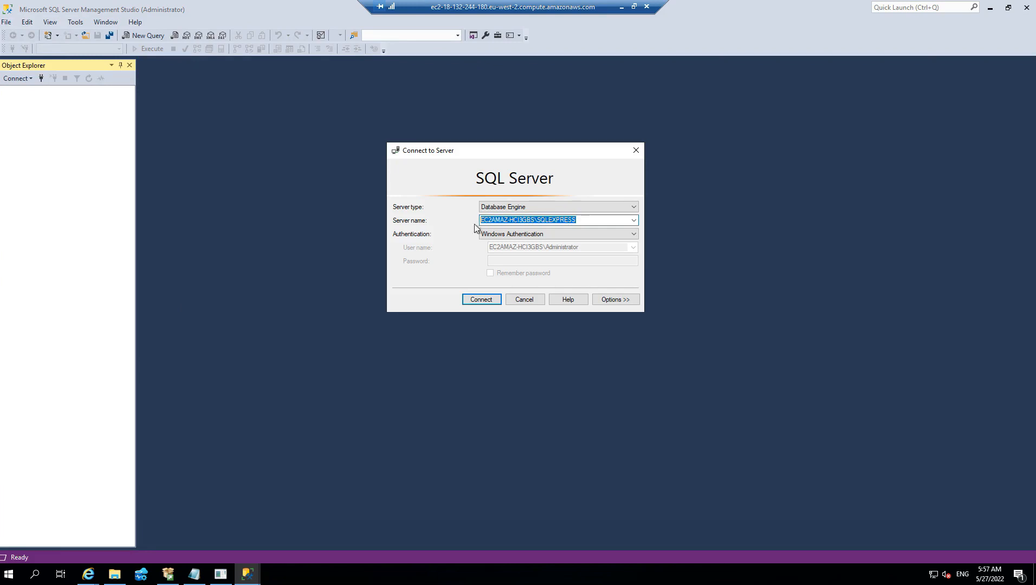
pyautogui.click(193, 576)
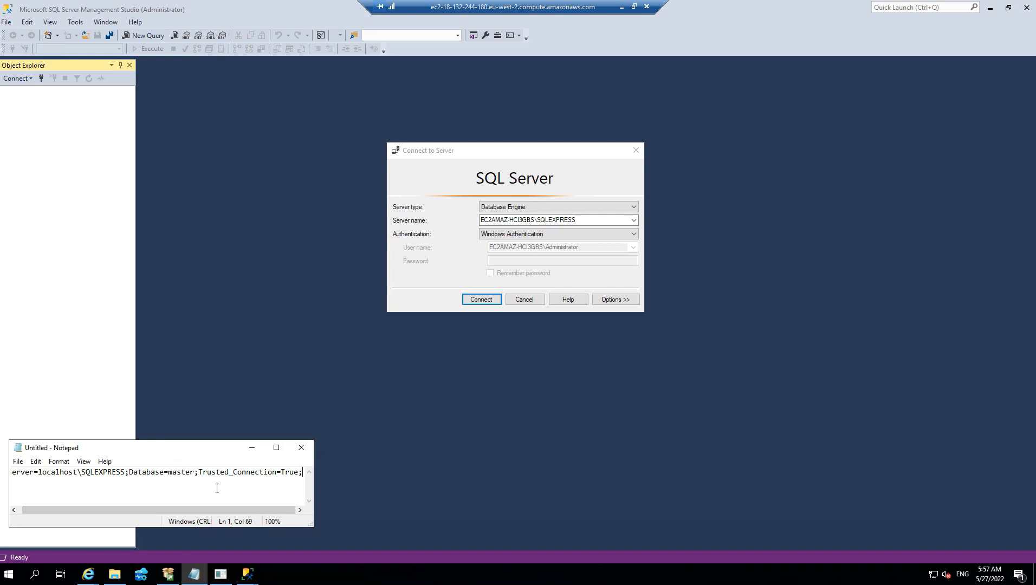
pyautogui.click(254, 447)
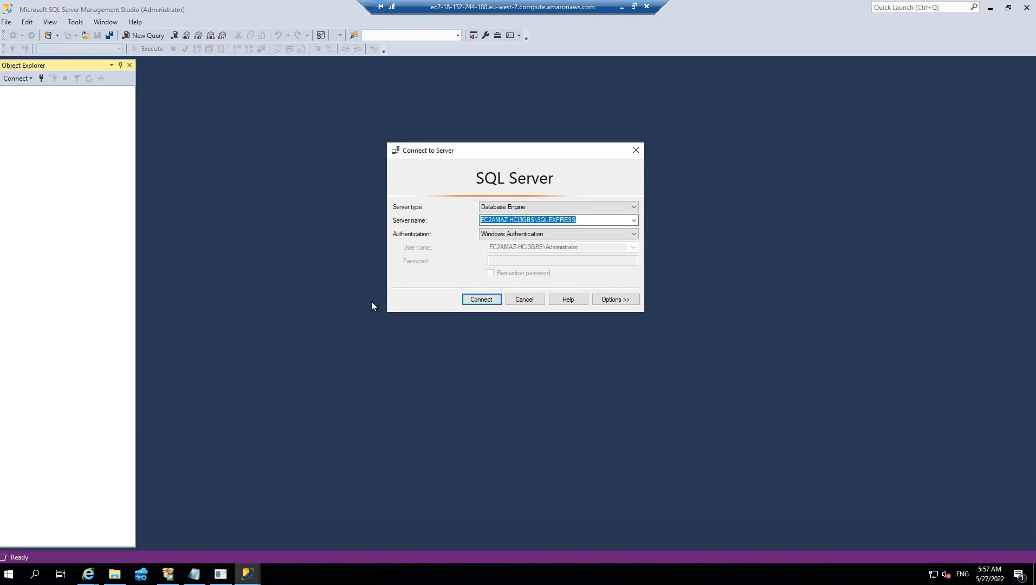
# Check the server type and name, connect to the EC2AMAZ-HCI3GBS\SQLEXPRESS Database Engine with Windows Authentication, and expand its Databases folder
pyautogui.click(529, 208)
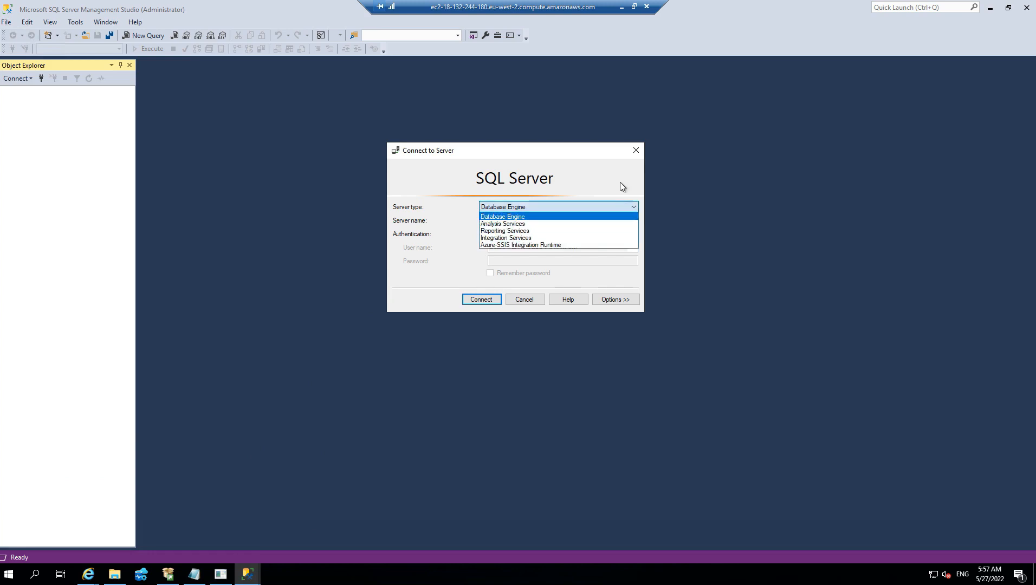
pyautogui.click(605, 181)
pyautogui.click(491, 223)
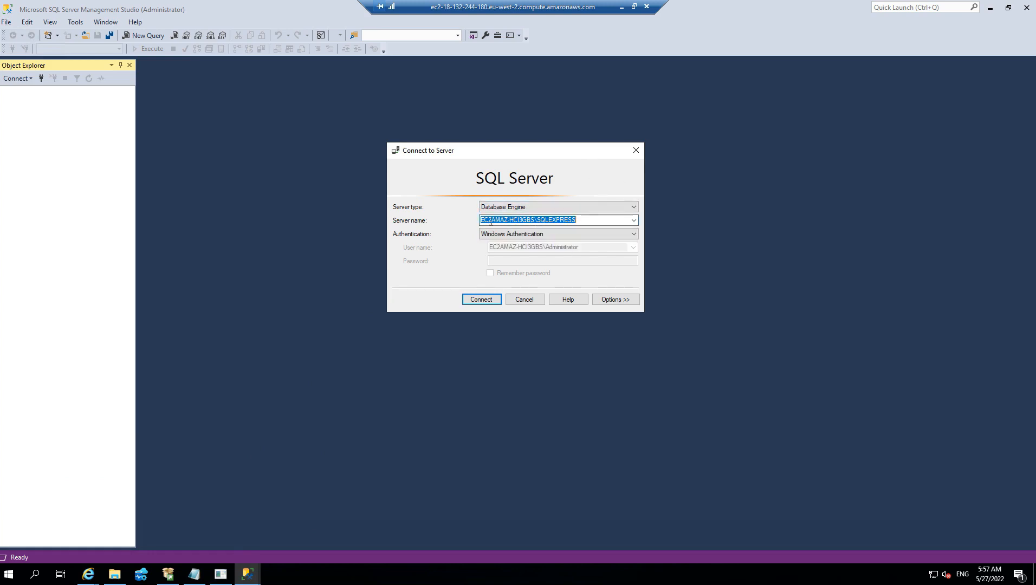
pyautogui.click(502, 222)
pyautogui.moveTo(532, 220); pyautogui.dragTo(480, 220)
pyautogui.moveTo(534, 220); pyautogui.dragTo(464, 220)
pyautogui.moveTo(537, 220); pyautogui.dragTo(582, 220)
pyautogui.click(477, 301)
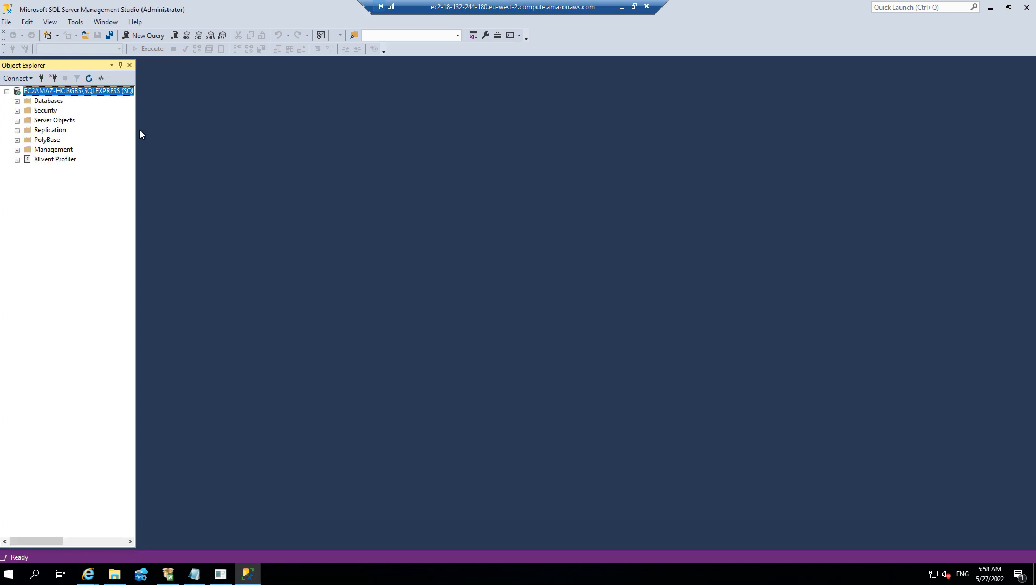
pyautogui.click(16, 101)
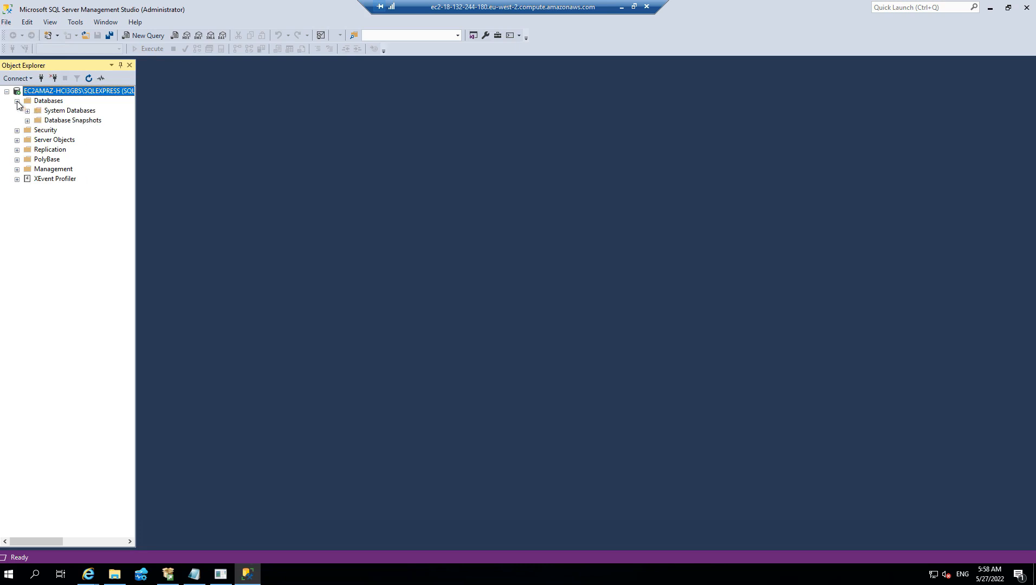